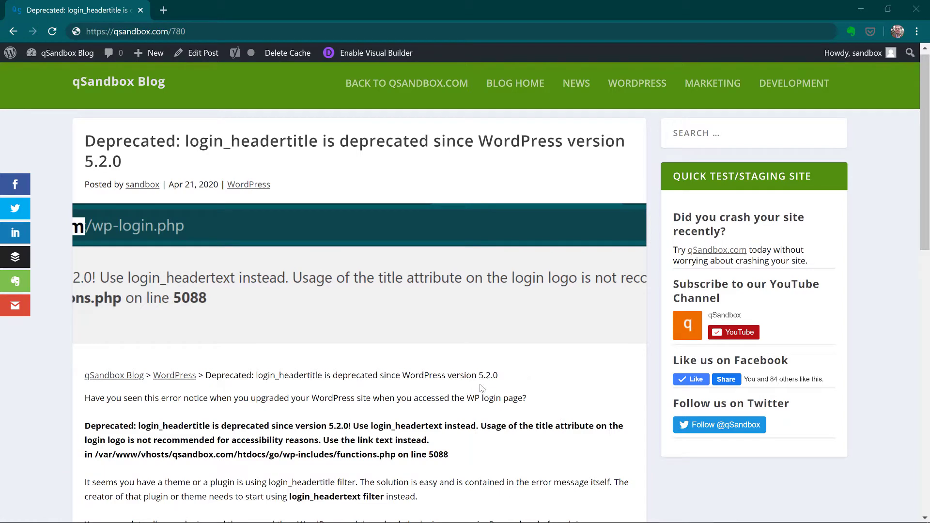
{"action": "scroll", "coordinate": [482, 388], "scroll_direction": "down", "scroll_amount": 2}
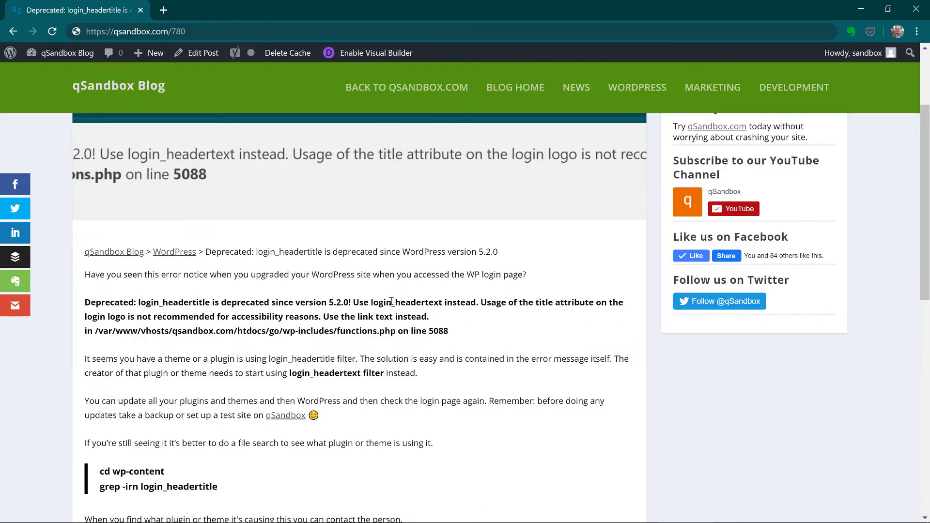
{"action": "double_click", "coordinate": [392, 302]}
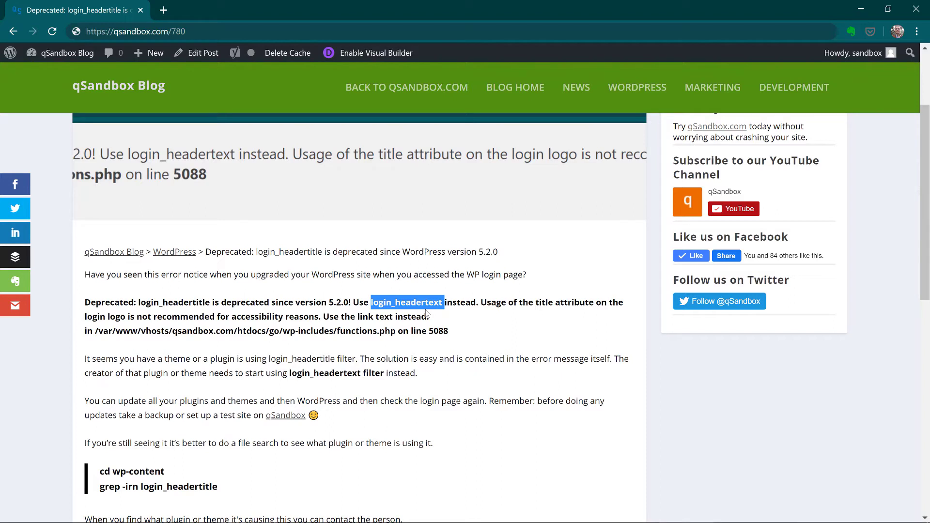
{"action": "double_click", "coordinate": [174, 302]}
{"action": "left_click", "coordinate": [214, 304]}
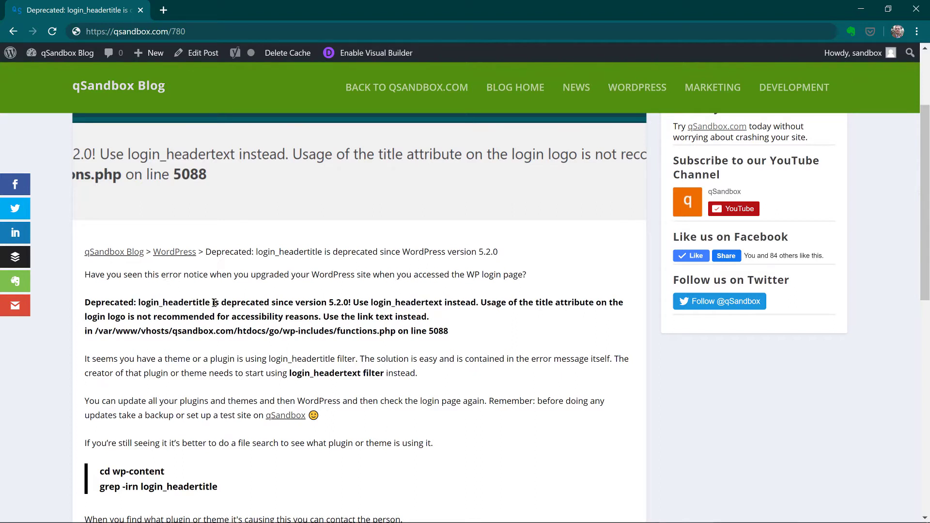
{"action": "left_click_drag", "start_coordinate": [210, 302], "coordinate": [192, 303]}
{"action": "left_click_drag", "start_coordinate": [441, 302], "coordinate": [418, 302]}
{"action": "left_click", "coordinate": [488, 331]}
{"action": "left_click_drag", "start_coordinate": [270, 329], "coordinate": [451, 334]}
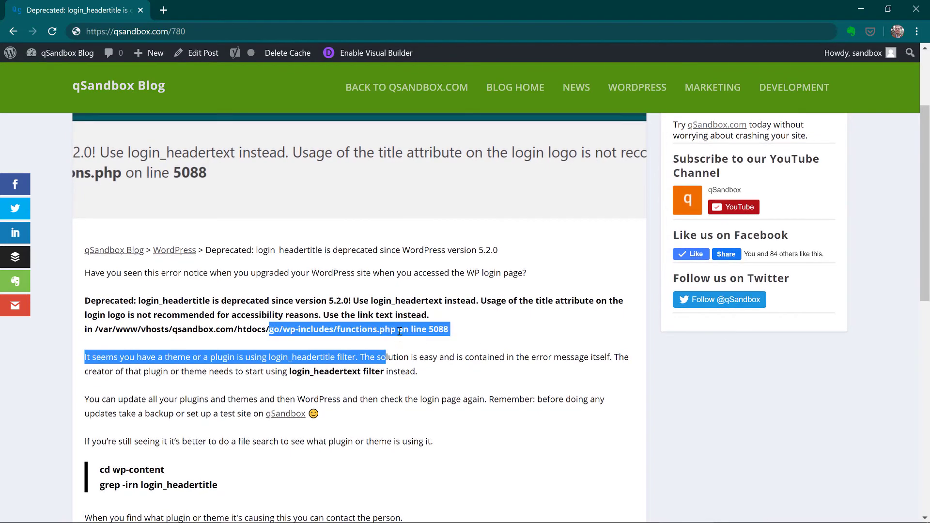
{"action": "left_click", "coordinate": [475, 337]}
{"action": "scroll", "coordinate": [476, 336], "scroll_direction": "down", "scroll_amount": 1}
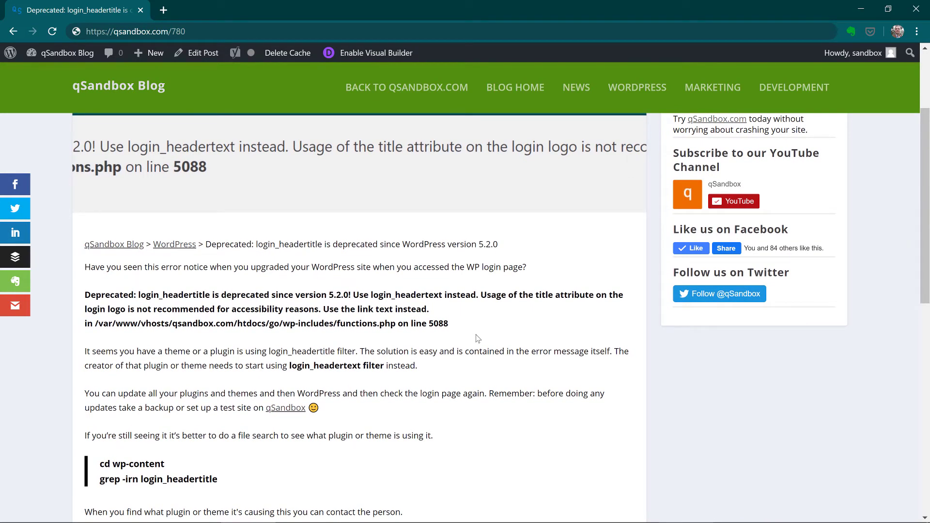
{"action": "scroll", "coordinate": [476, 336], "scroll_direction": "down", "scroll_amount": 2}
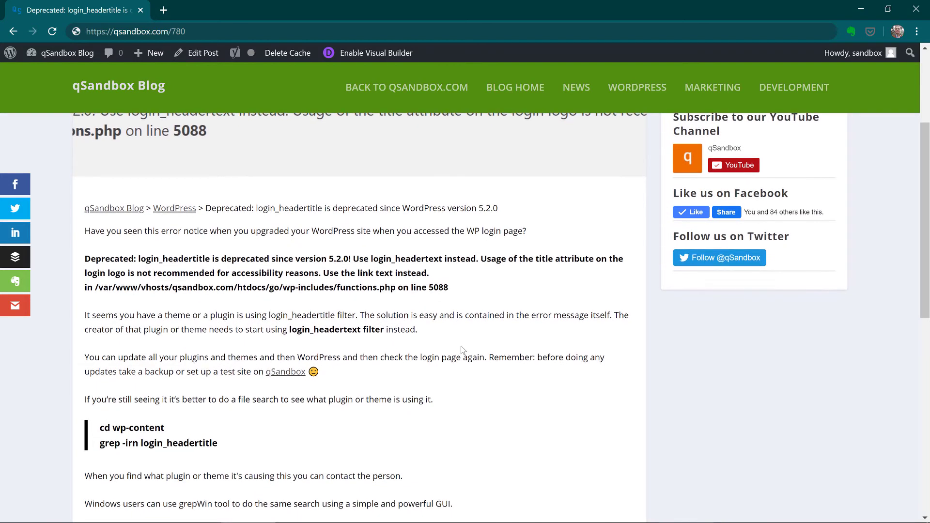
{"action": "scroll", "coordinate": [436, 349], "scroll_direction": "down", "scroll_amount": 1}
{"action": "scroll", "coordinate": [423, 356], "scroll_direction": "down", "scroll_amount": 1}
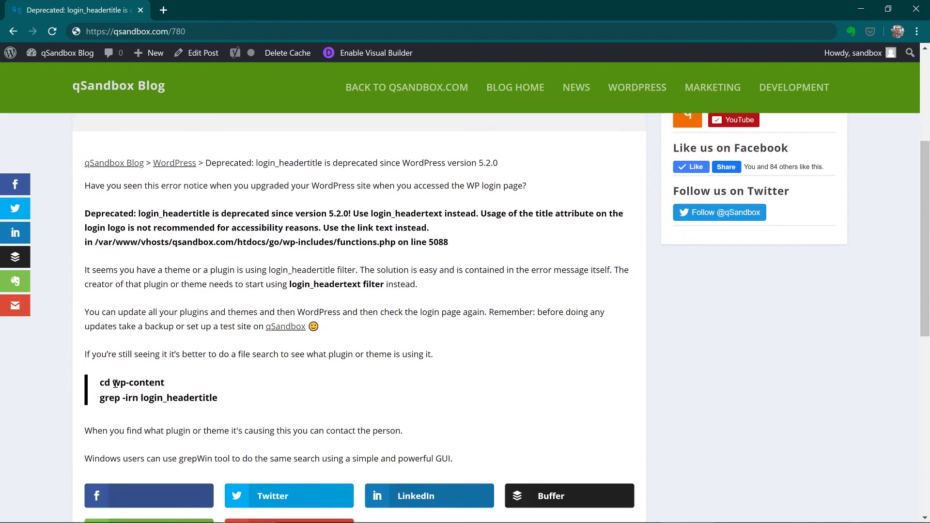
{"action": "left_click_drag", "start_coordinate": [101, 382], "coordinate": [175, 387]}
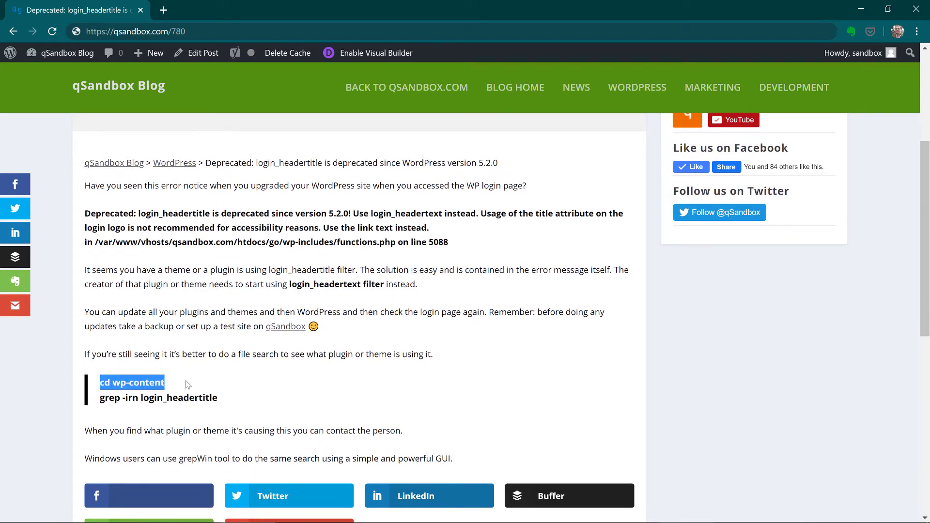
{"action": "left_click", "coordinate": [187, 383]}
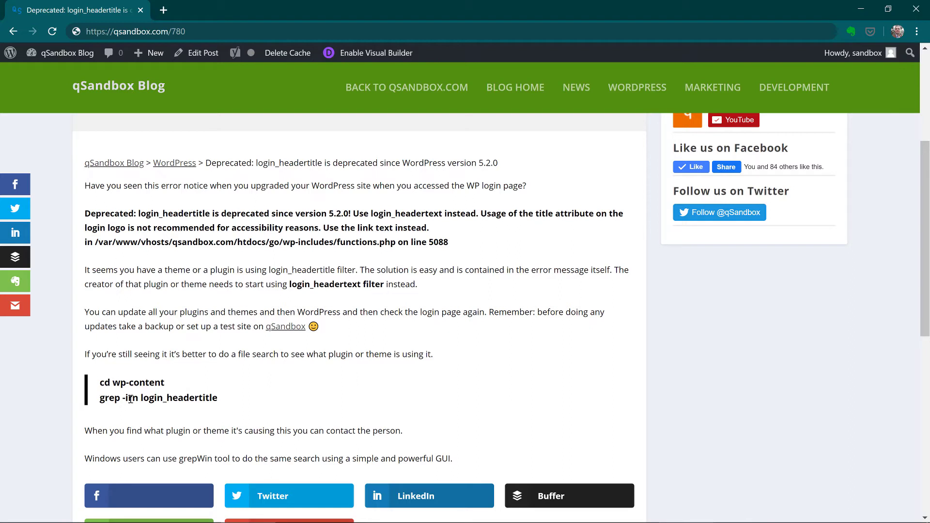
{"action": "double_click", "coordinate": [165, 397]}
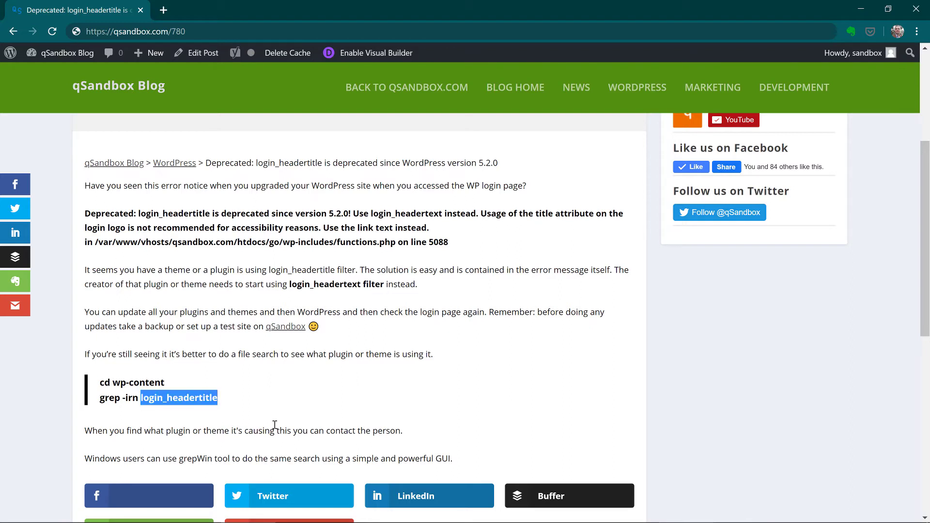
{"action": "left_click", "coordinate": [186, 401]}
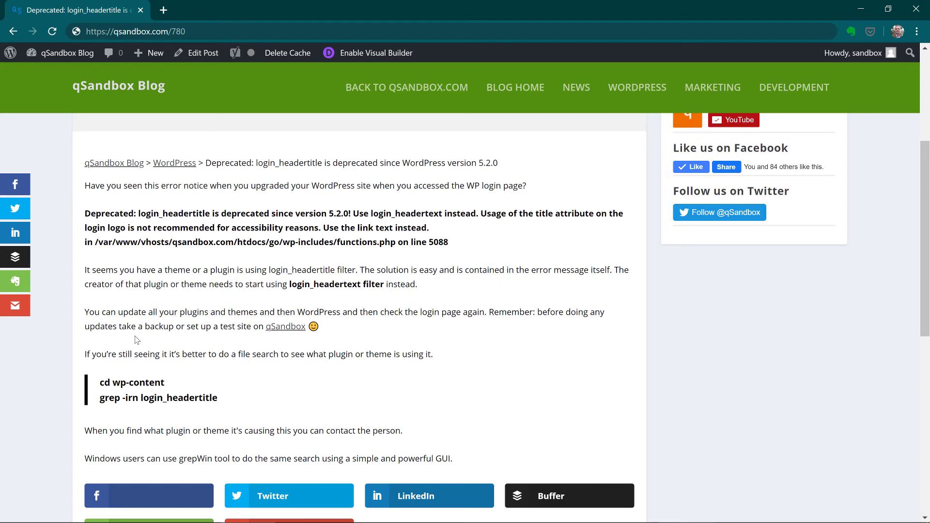
{"action": "scroll", "coordinate": [230, 365], "scroll_direction": "up", "scroll_amount": 2}
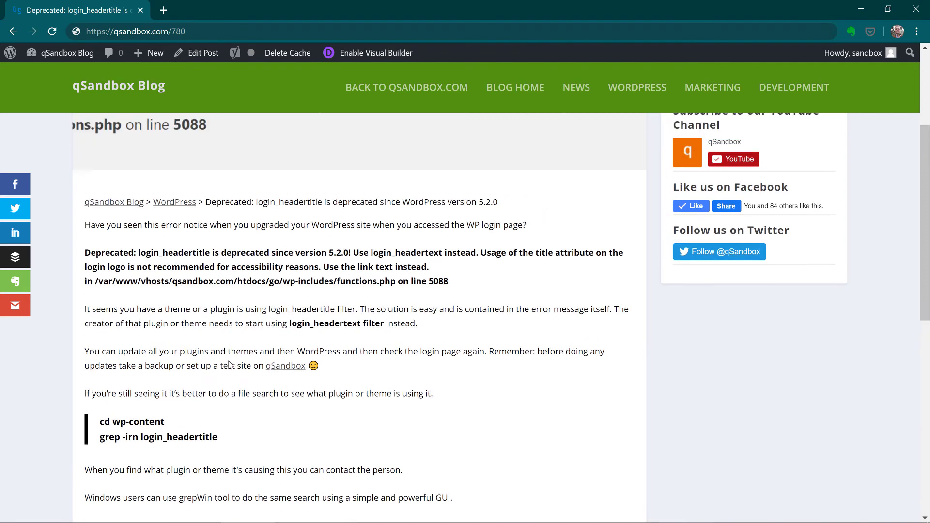
{"action": "scroll", "coordinate": [230, 364], "scroll_direction": "up", "scroll_amount": 1}
{"action": "scroll", "coordinate": [230, 364], "scroll_direction": "down", "scroll_amount": 1}
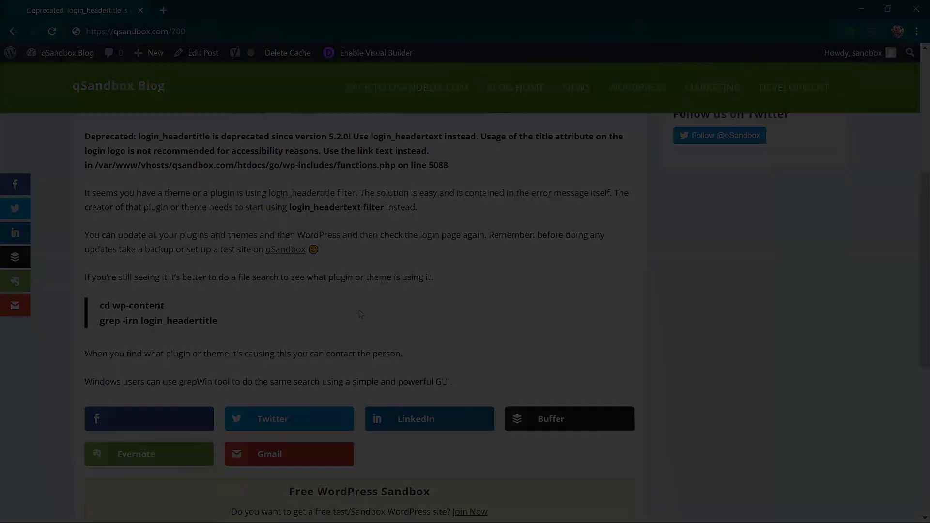